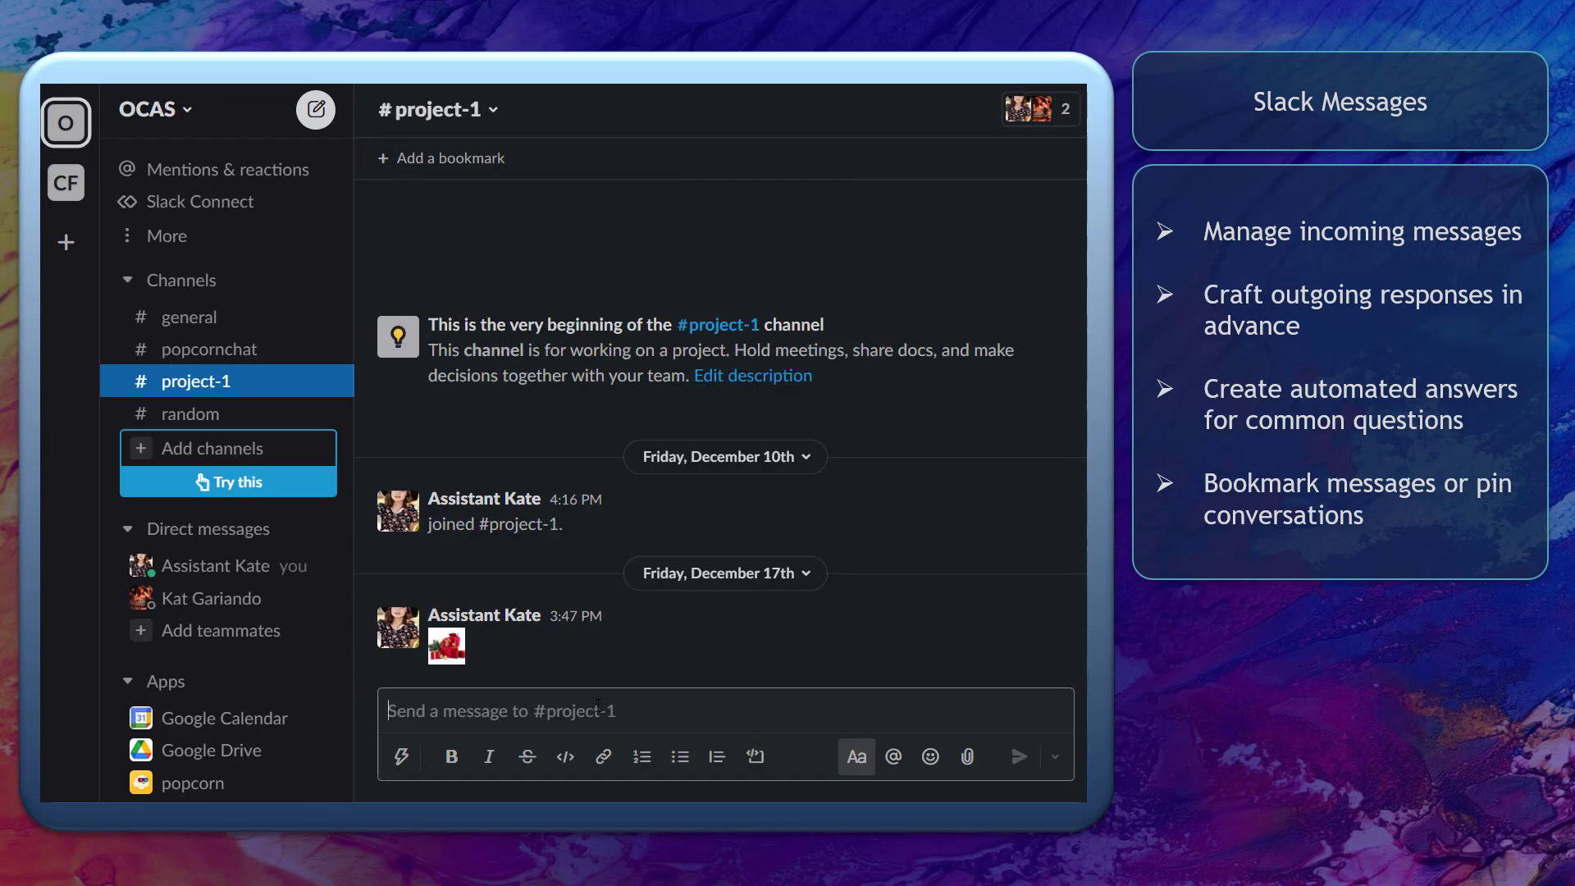
# Post the message 'help' in #project-1
pyautogui.write('help')
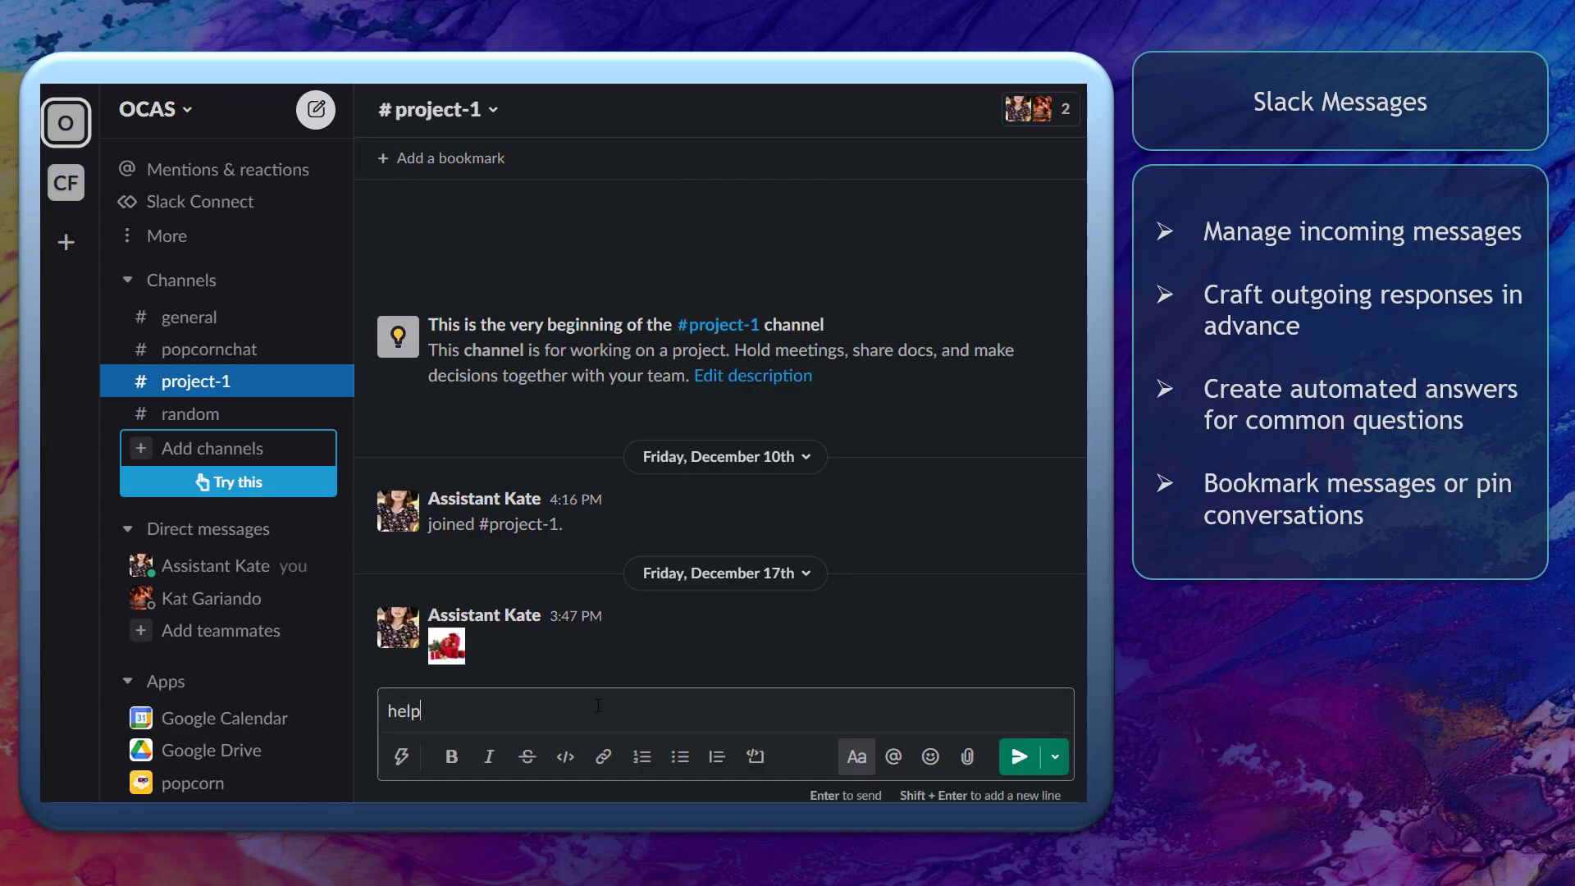
pyautogui.press('Return')
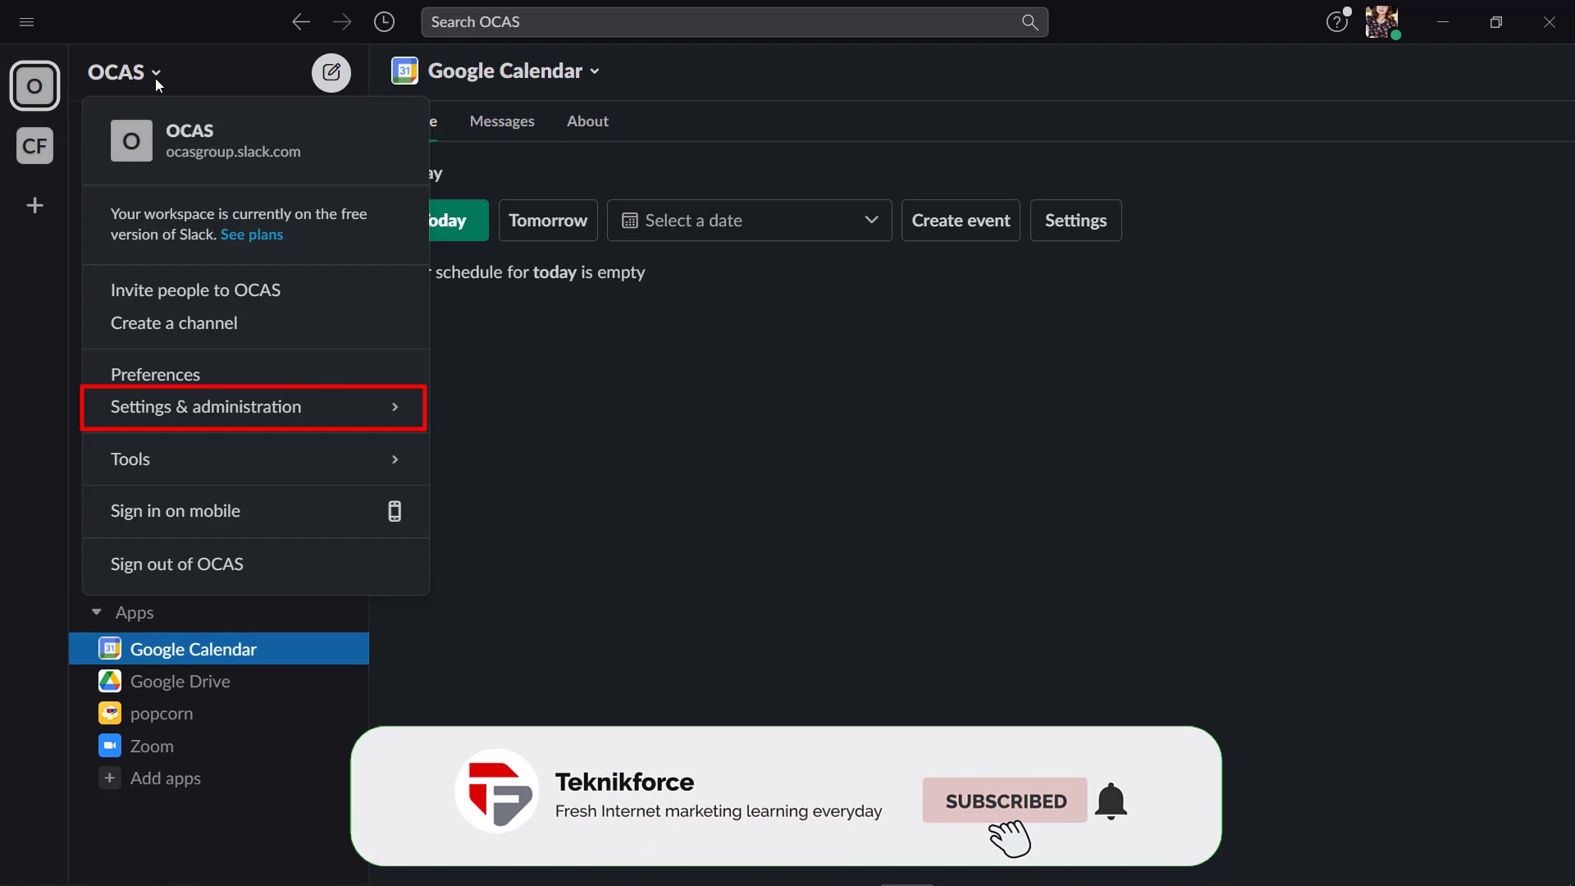
# Go to Settings & administration > Customize OCAS from the workspace menu
pyautogui.moveTo(364, 404)
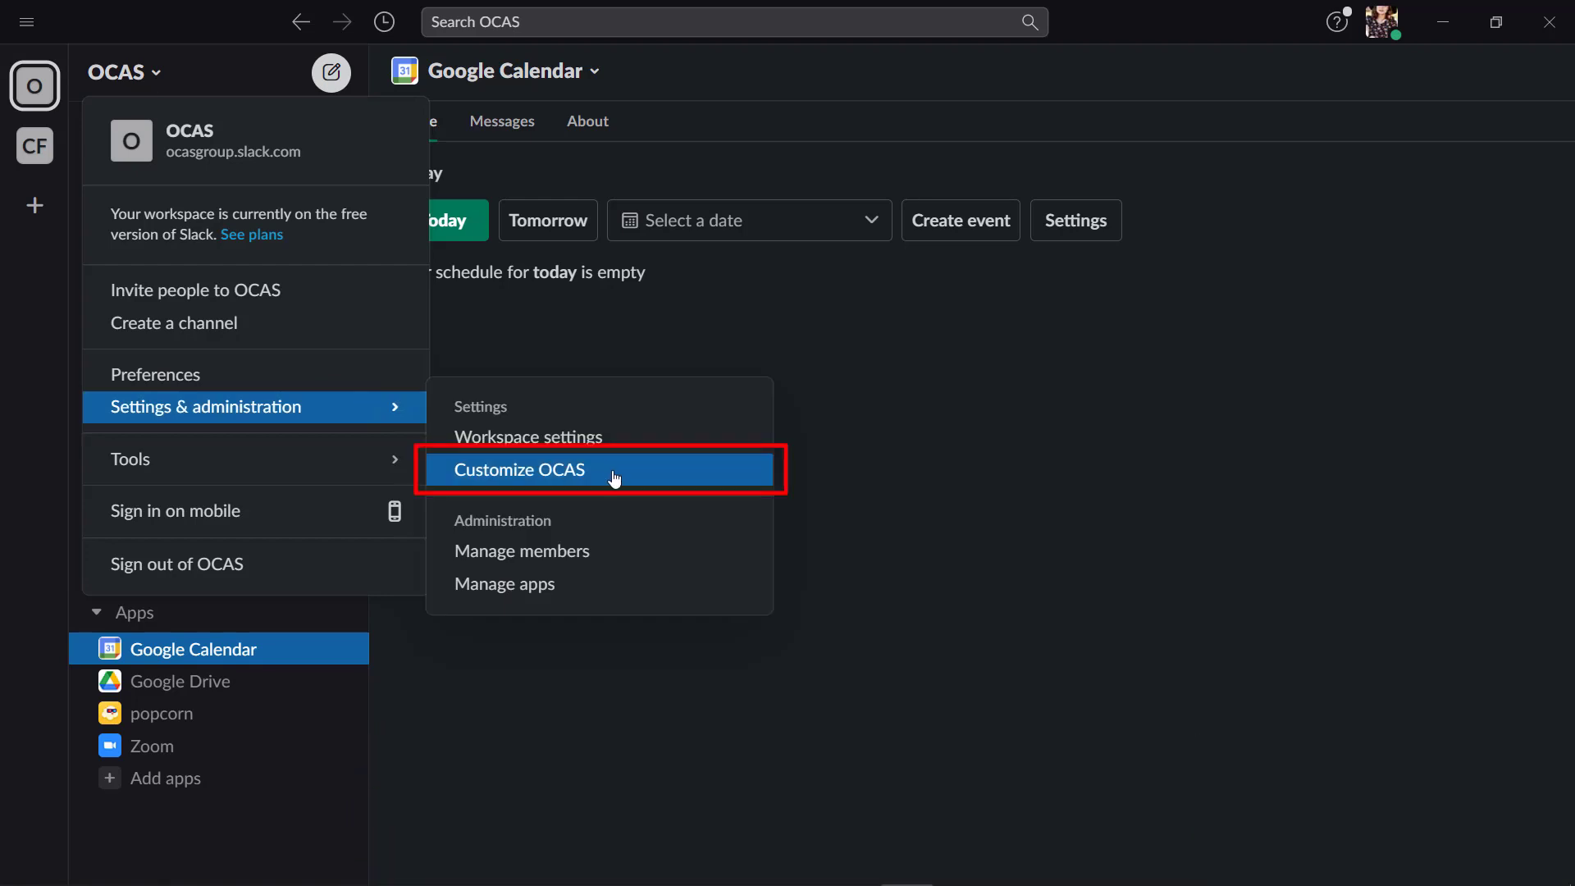
pyautogui.click(614, 475)
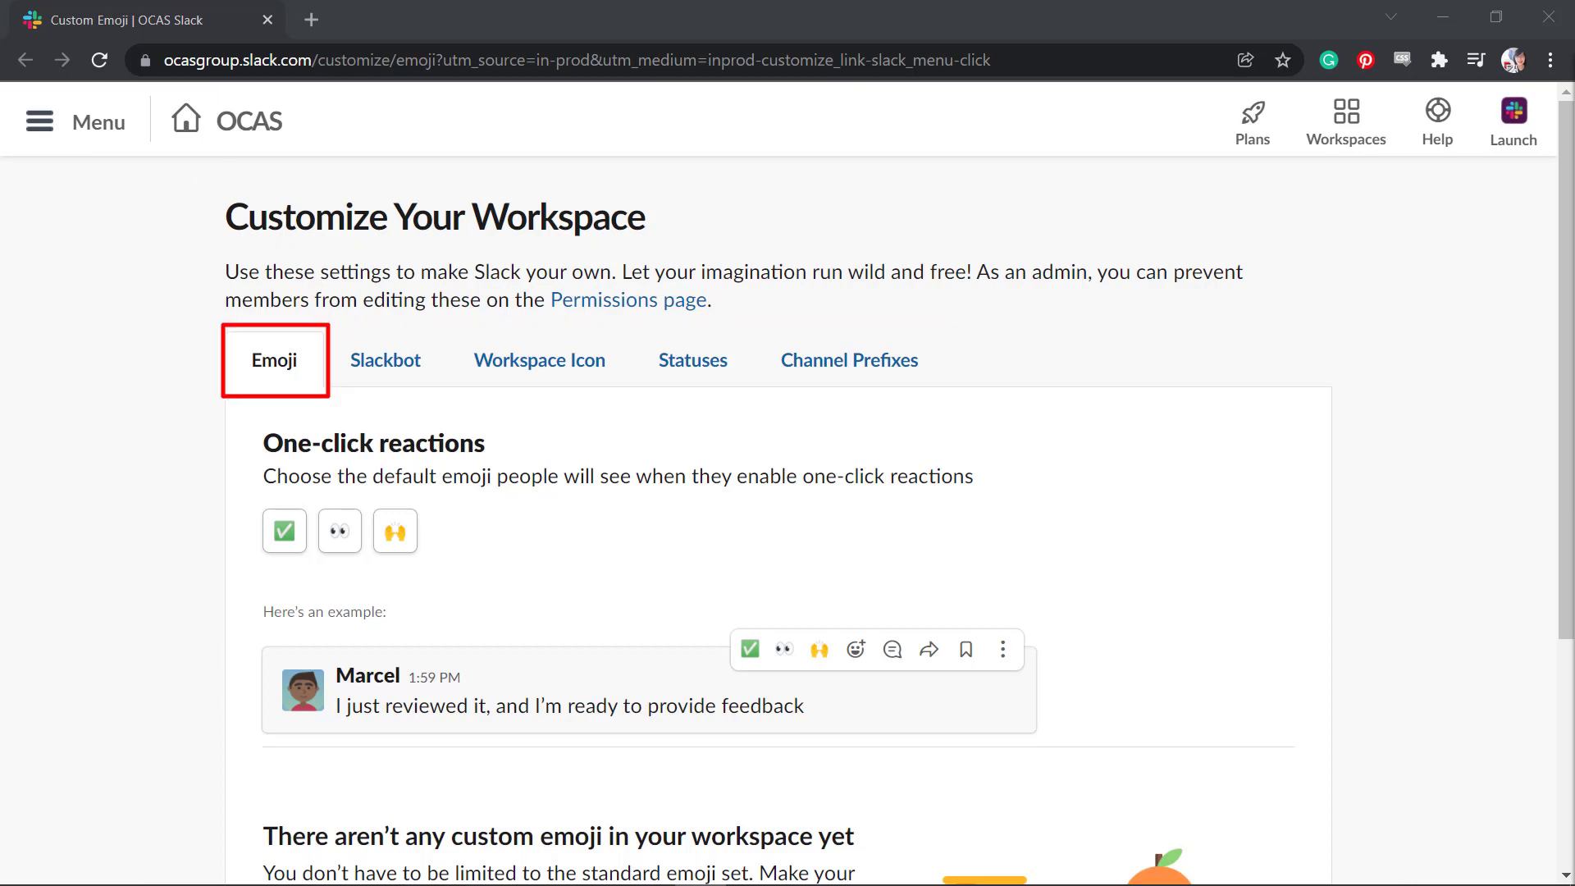
# Add a Slackbot response answering 'hello' or 'hi' with a welcome-to-our-community message
pyautogui.click(391, 368)
pyautogui.click(574, 365)
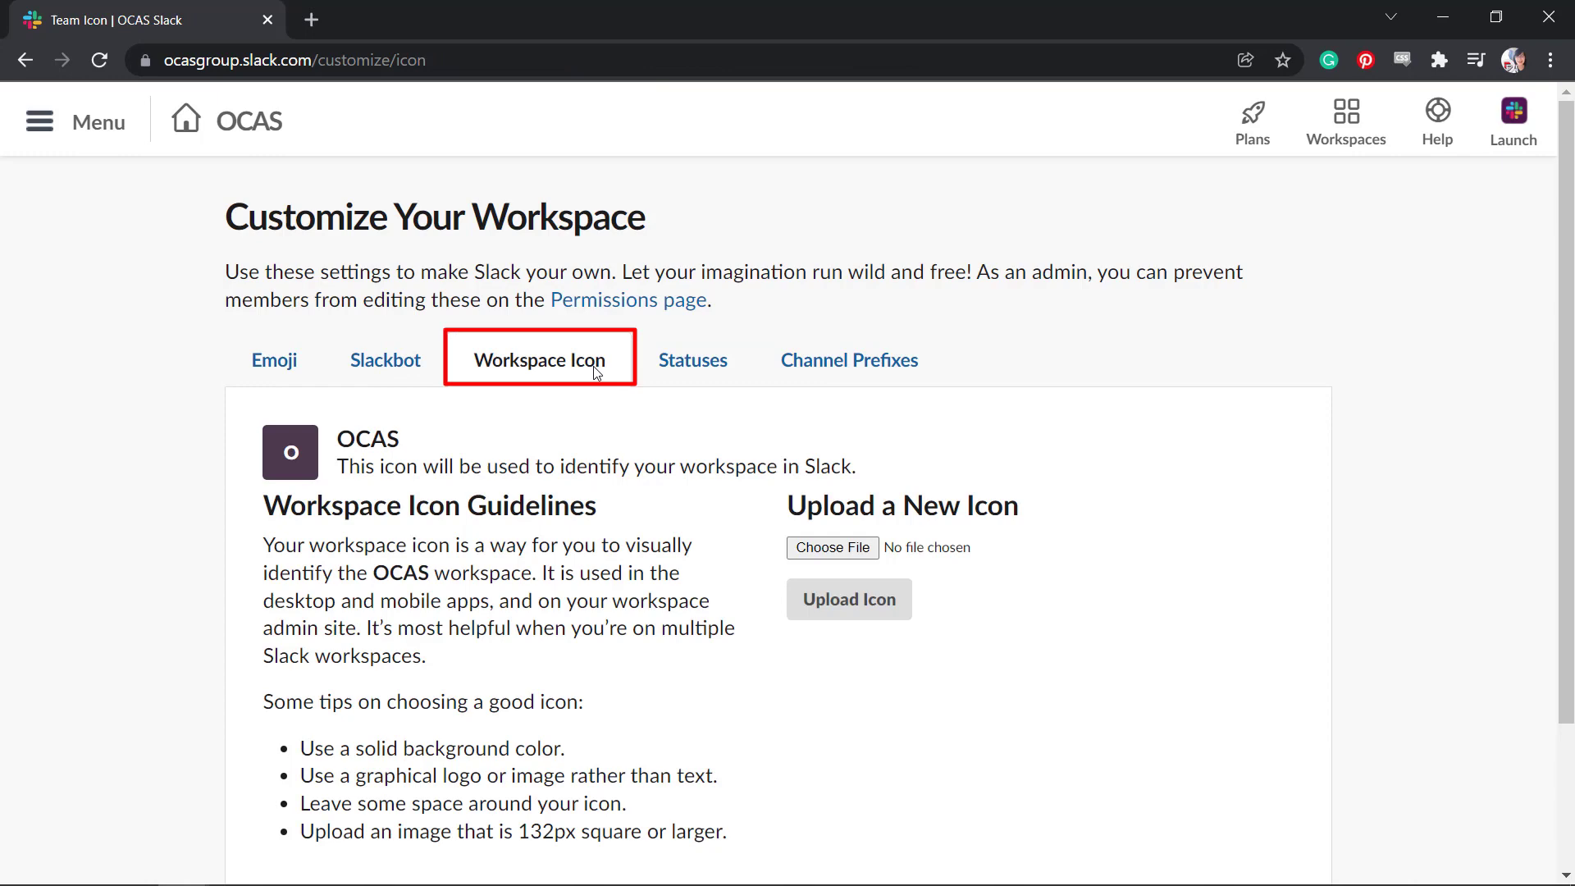
pyautogui.click(702, 374)
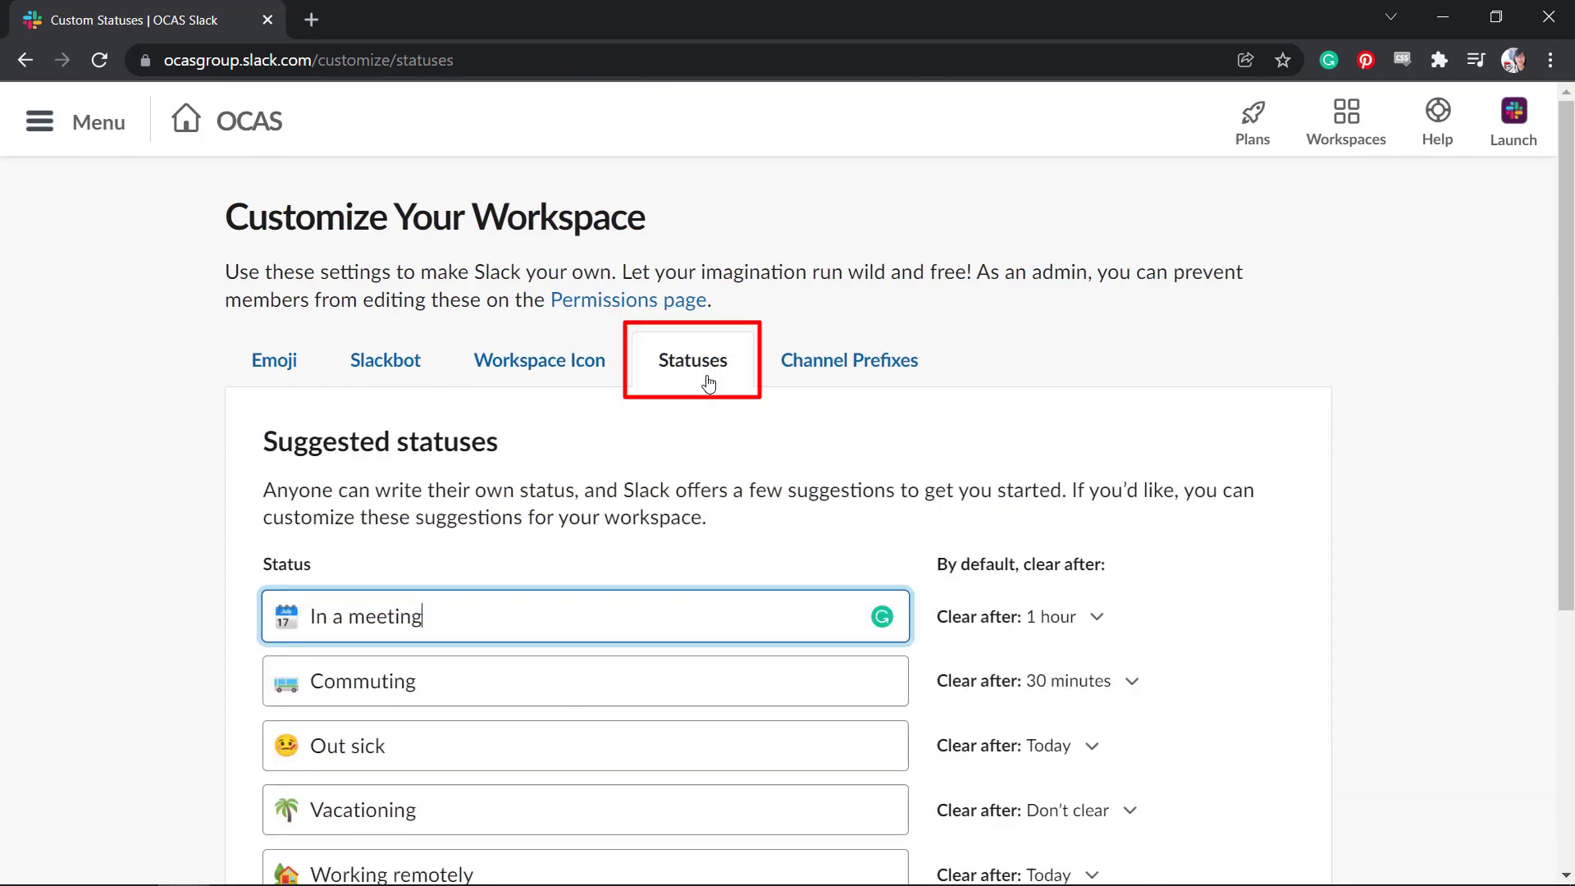
pyautogui.click(803, 380)
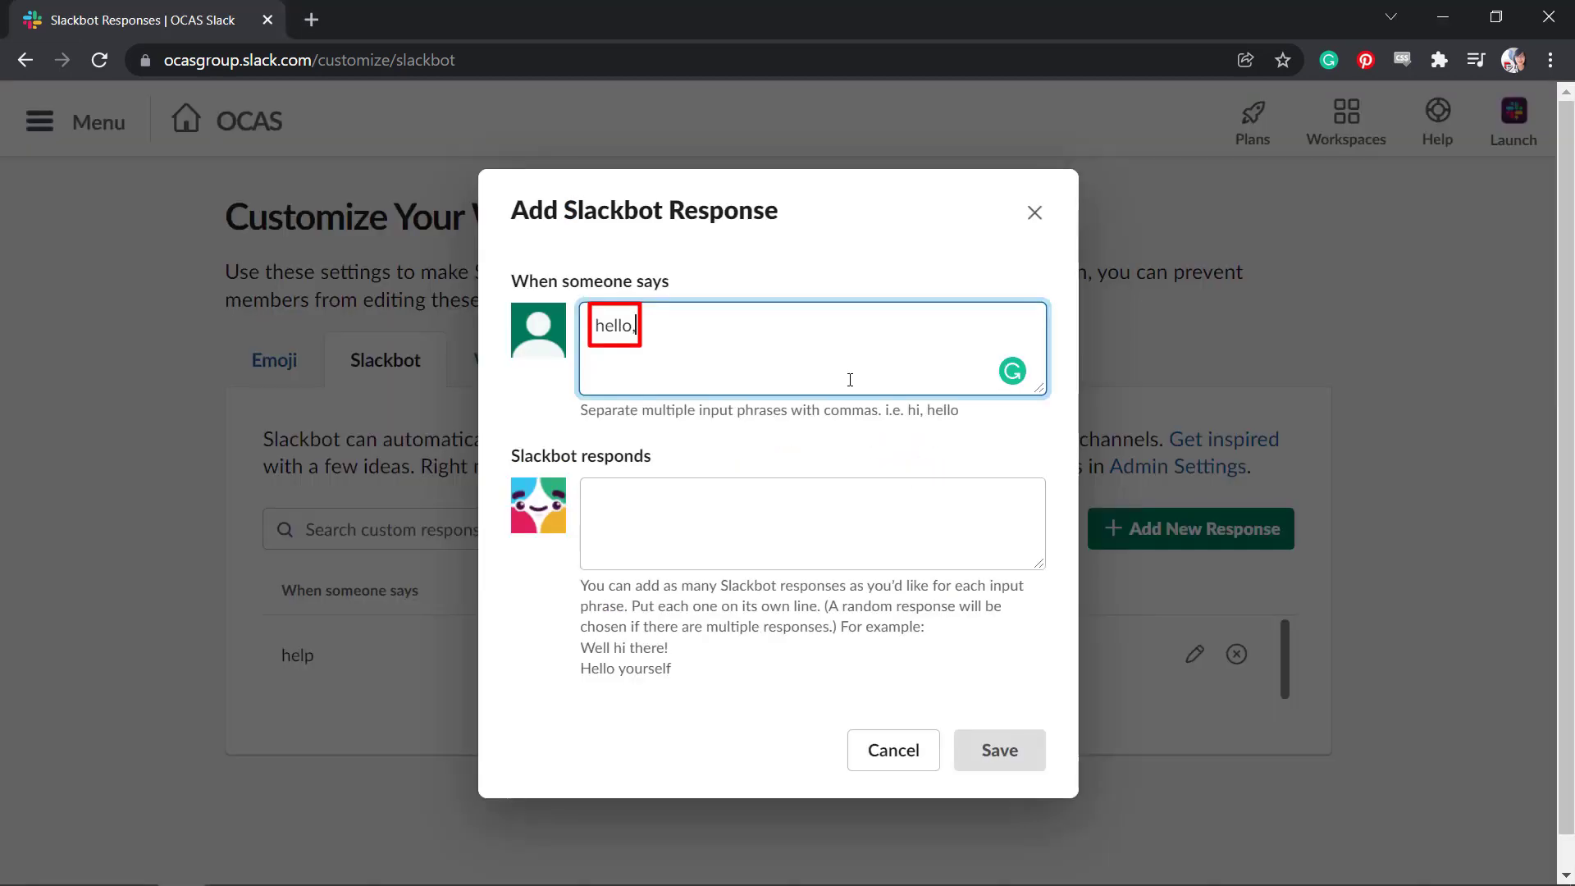
pyautogui.write('hi,')
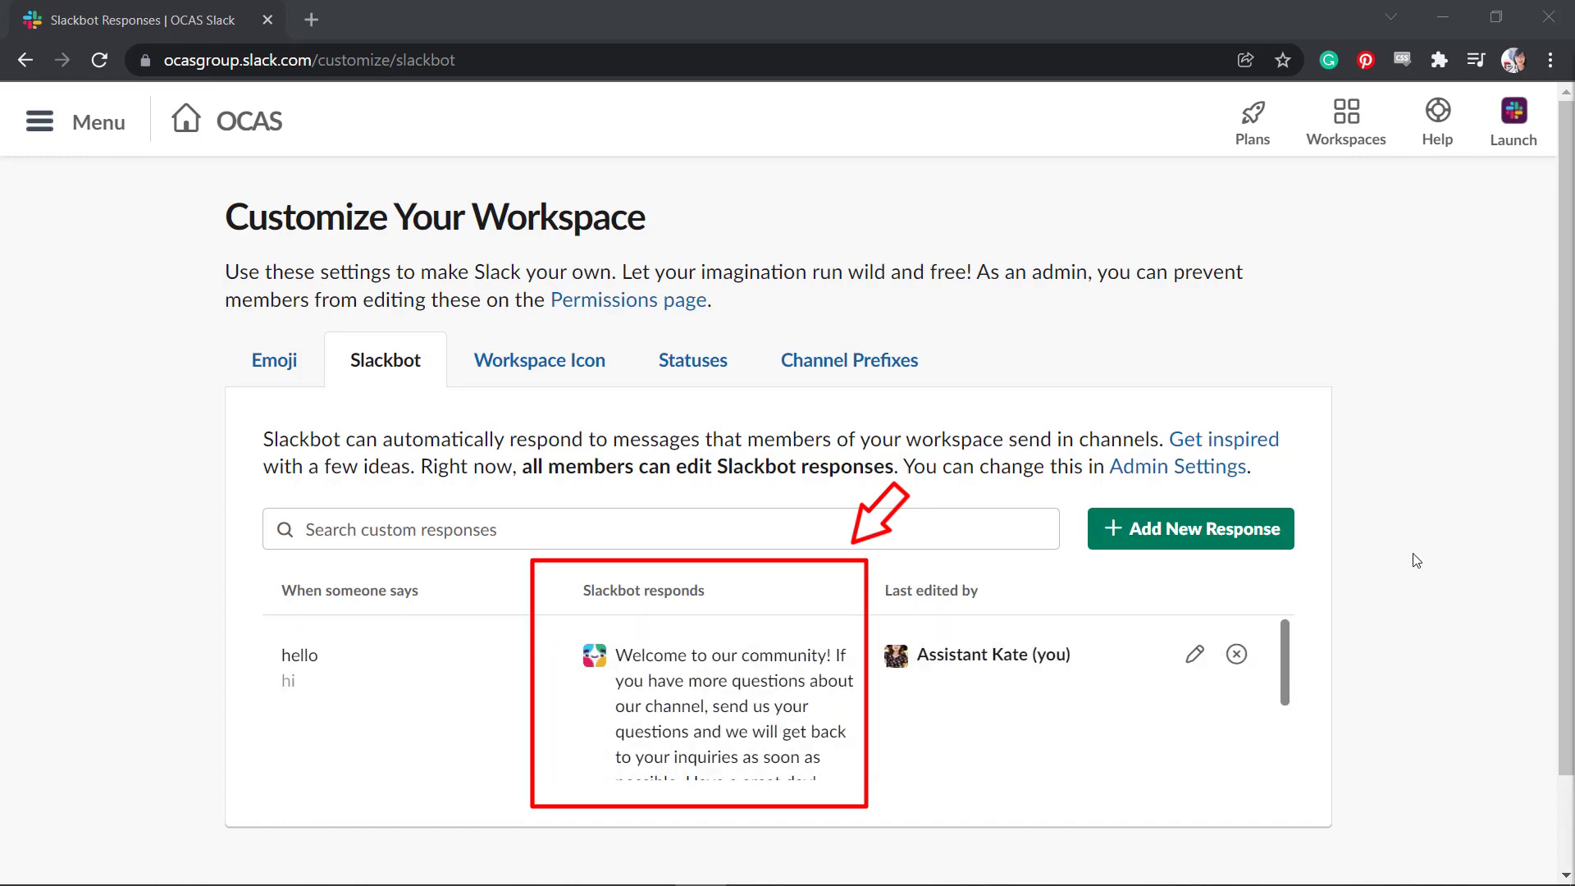
pyautogui.moveTo(1287, 664)
pyautogui.mouseDown()
pyautogui.moveTo(1287, 752)
pyautogui.moveTo(1278, 676)
pyautogui.mouseUp()
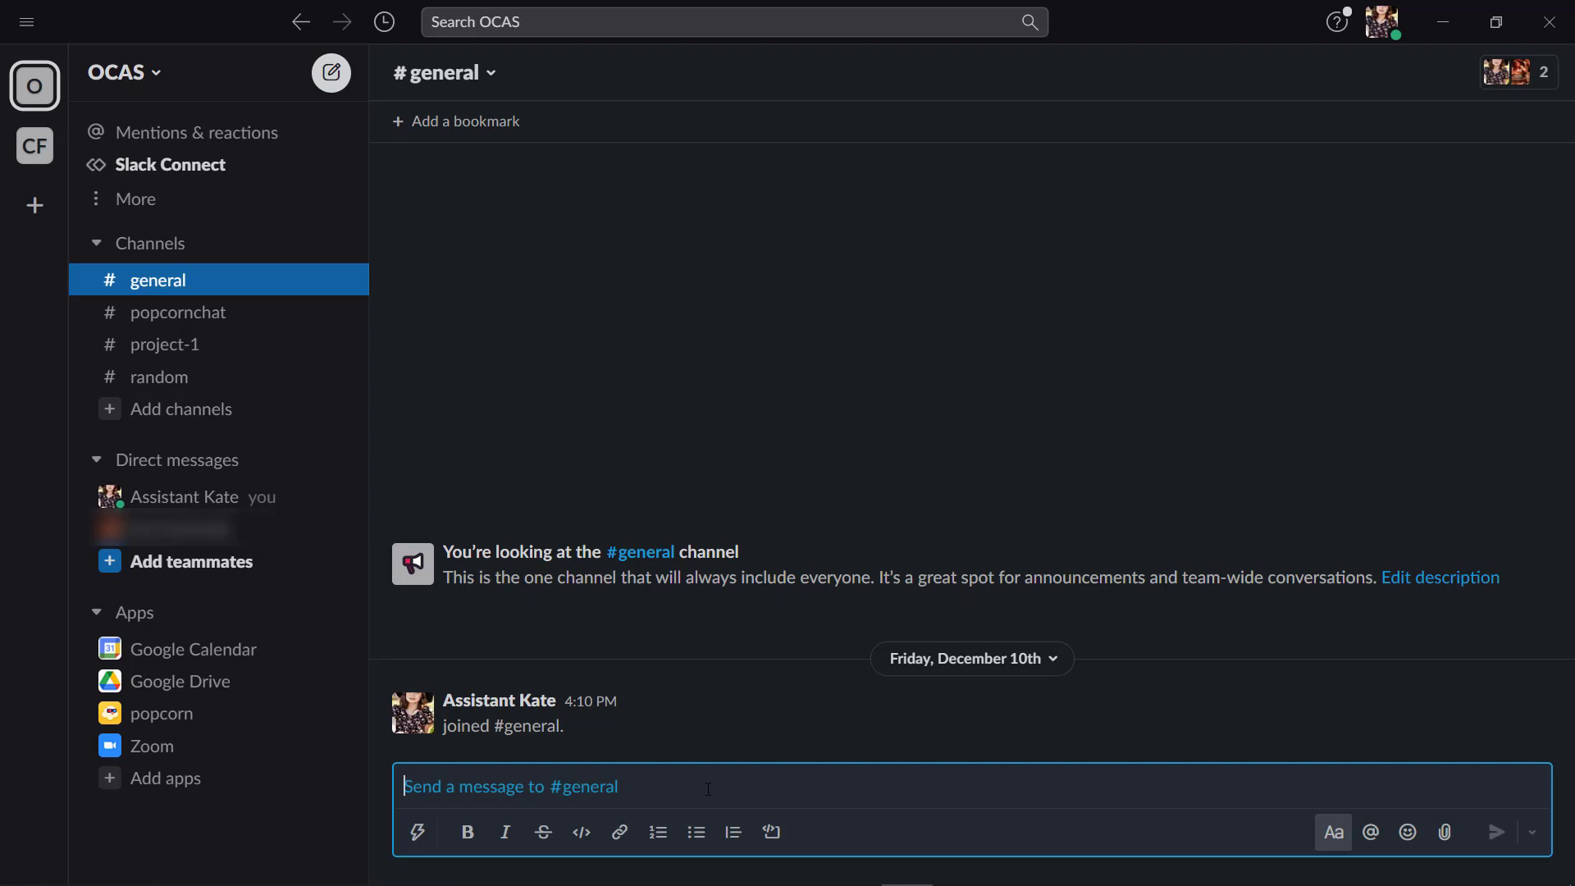
# Send 'Hello! I need help' in #general to trigger Slackbot's welcome reply
pyautogui.write('Hello! I')
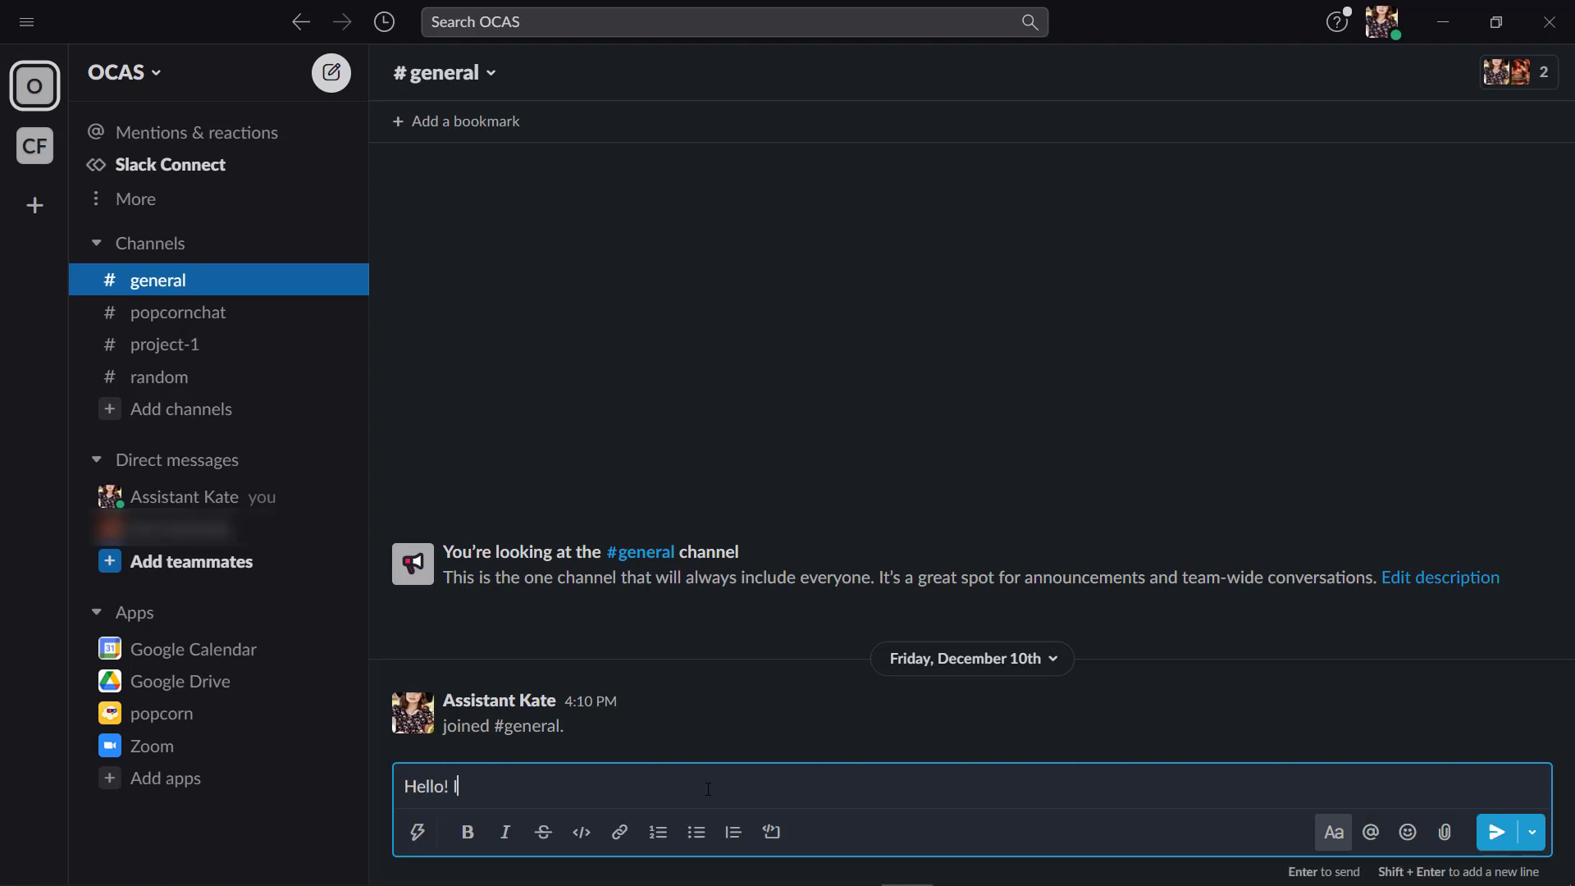
pyautogui.write(' need help.')
pyautogui.press('Return')
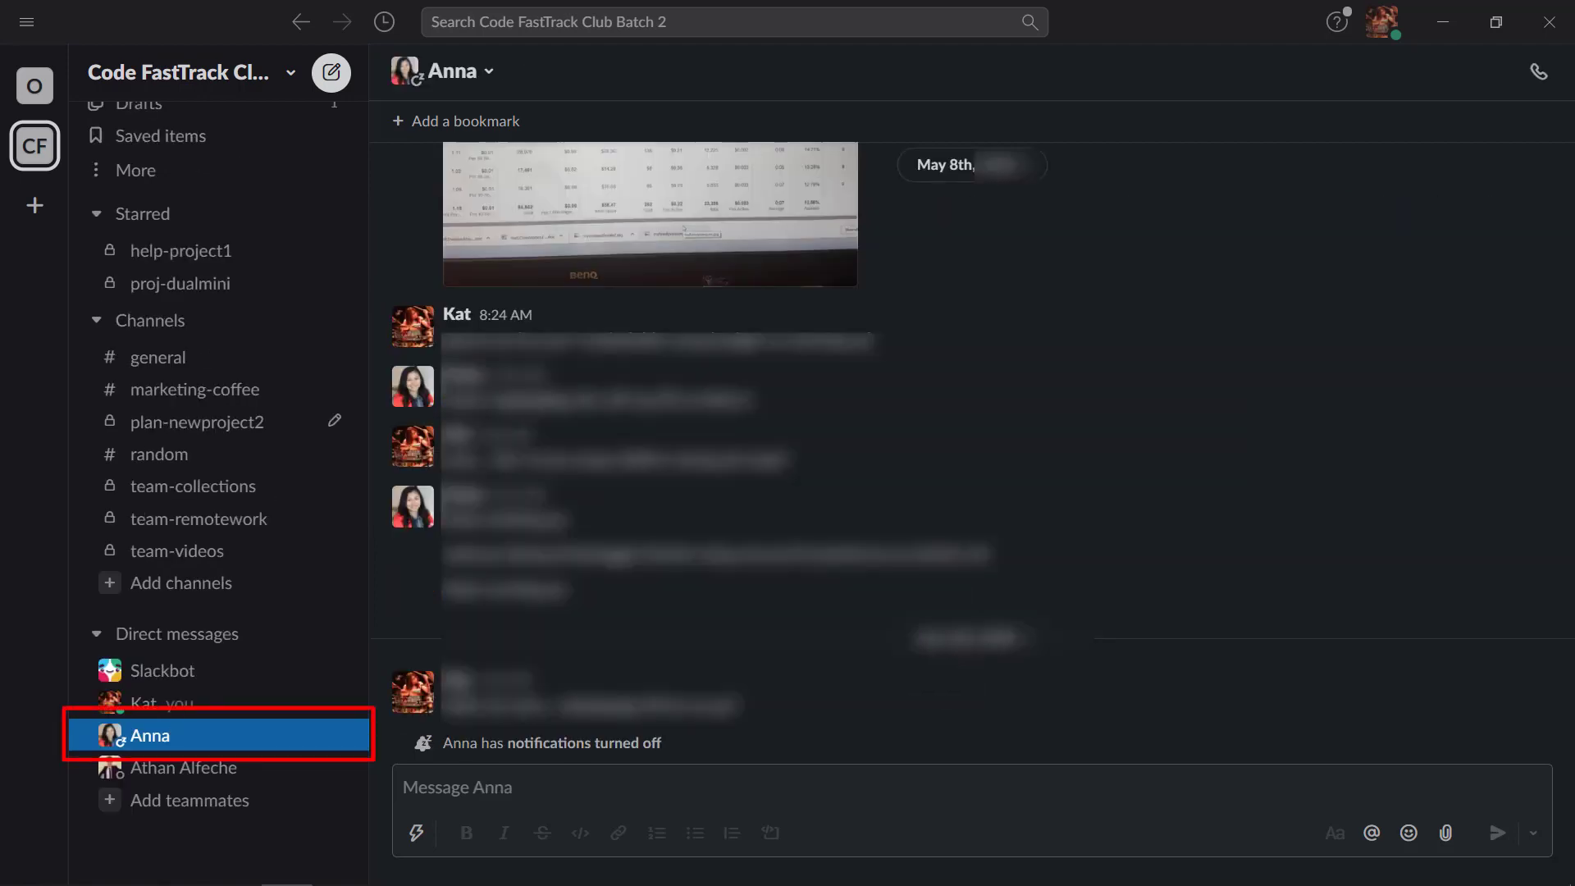
# Star the teammate's direct-message conversation and open it from the Starred section
pyautogui.rightClick(274, 741)
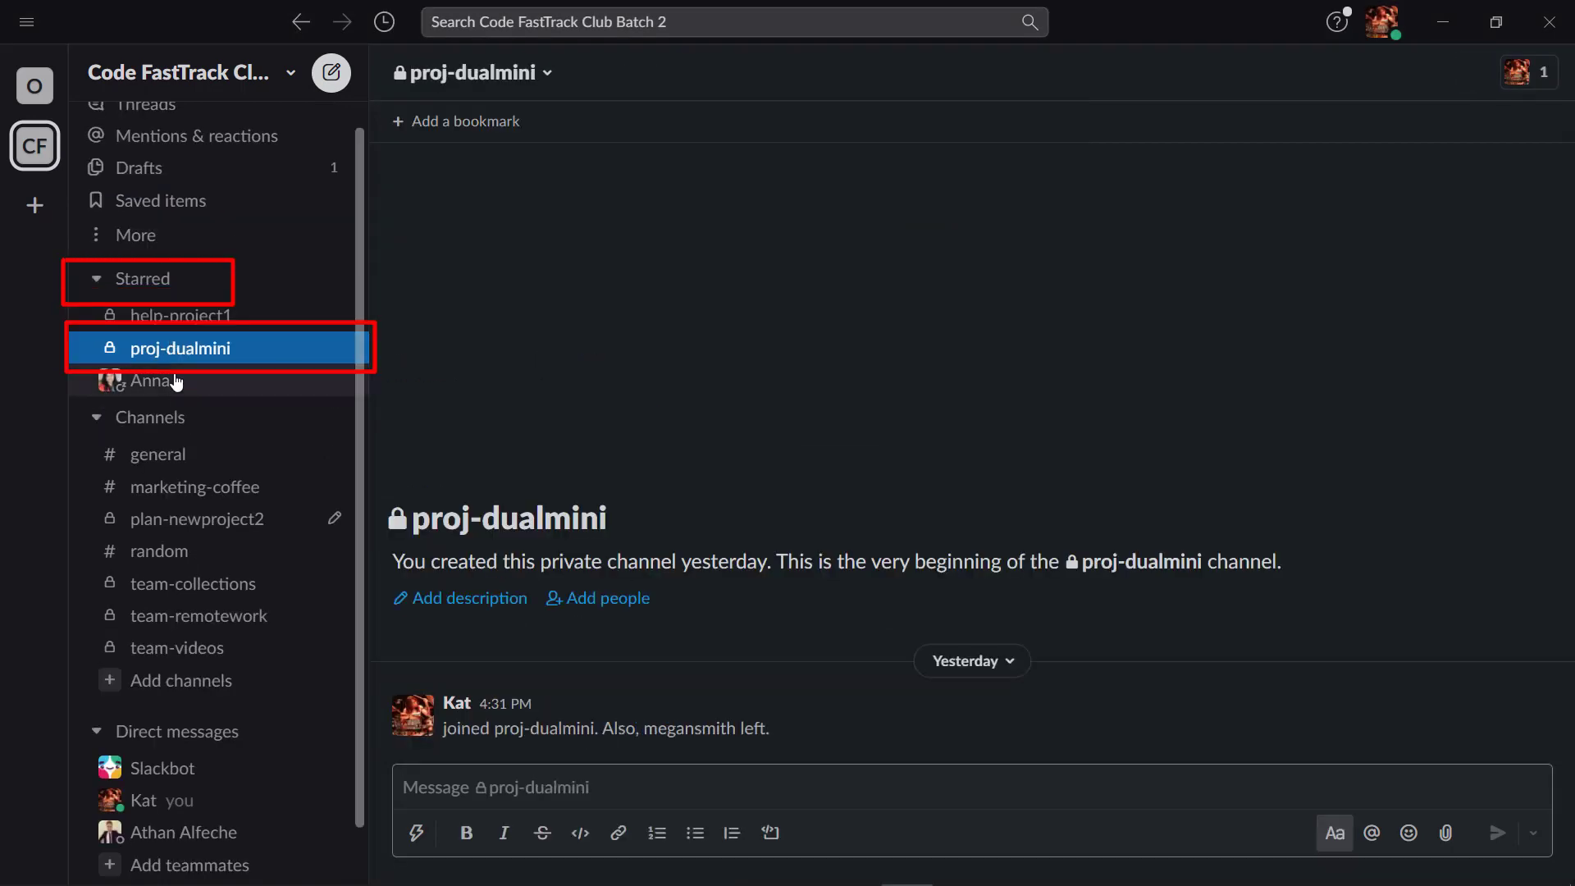
pyautogui.click(123, 380)
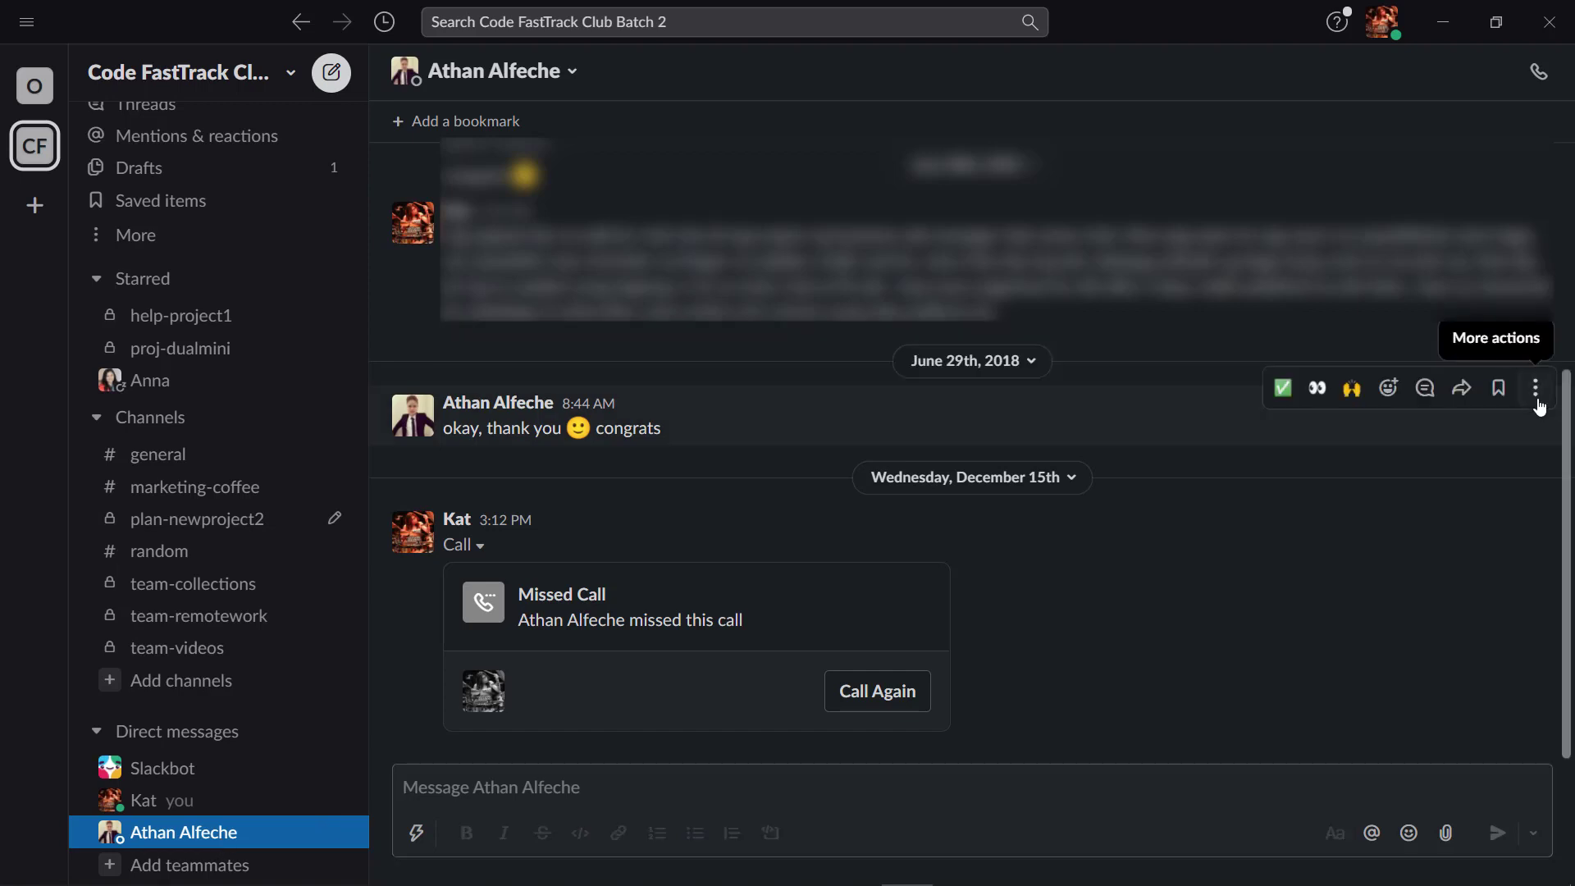
# Mark the 'okay, thank you congrats' message as unread
pyautogui.click(1537, 402)
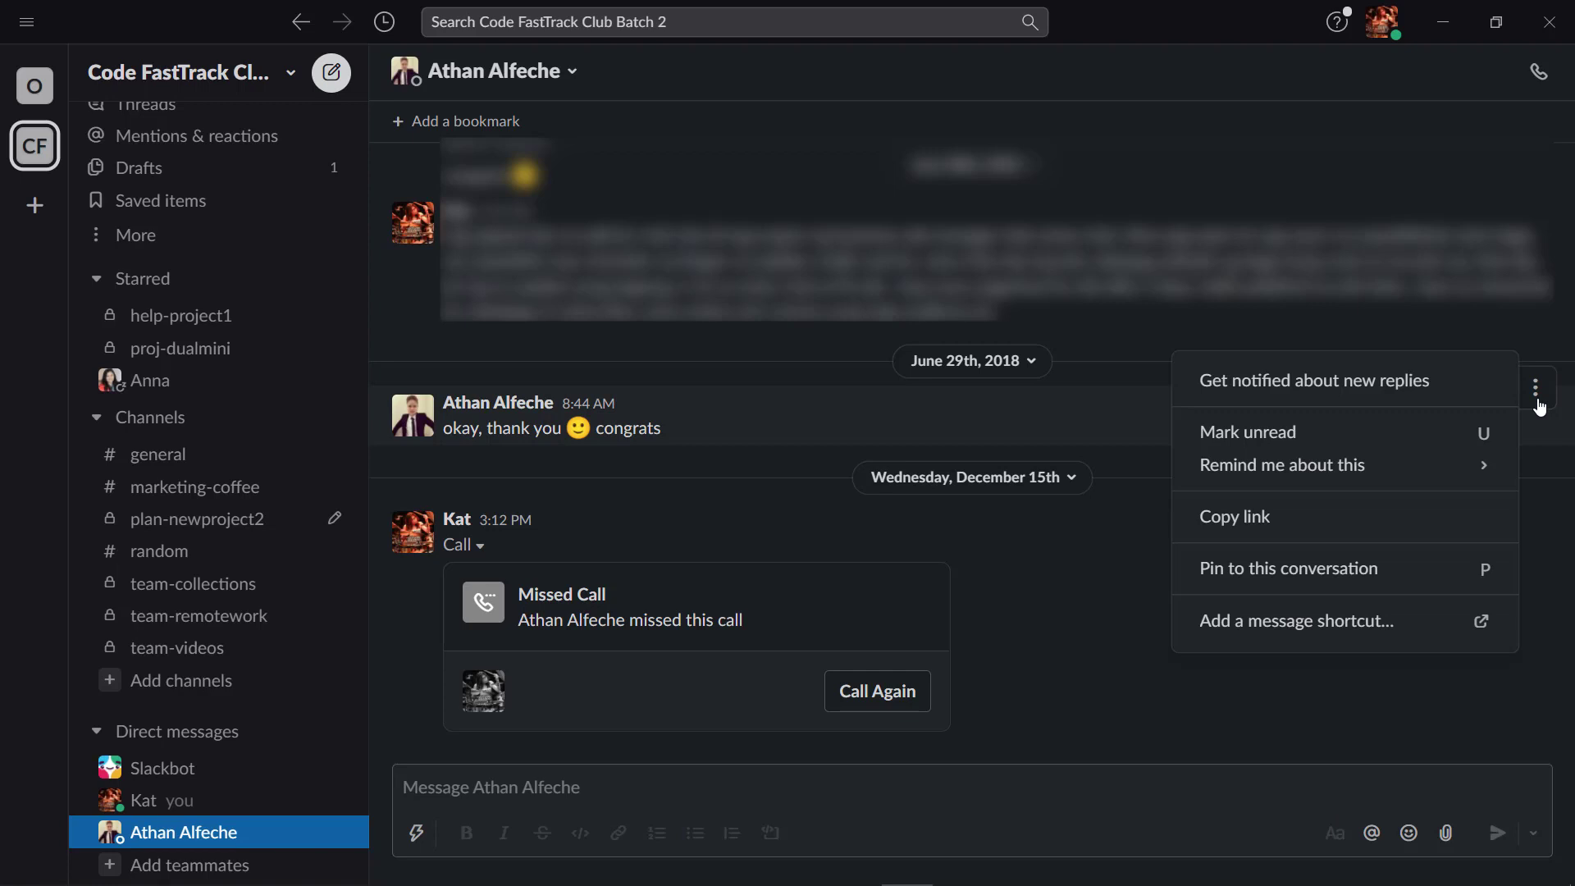
pyautogui.click(1417, 435)
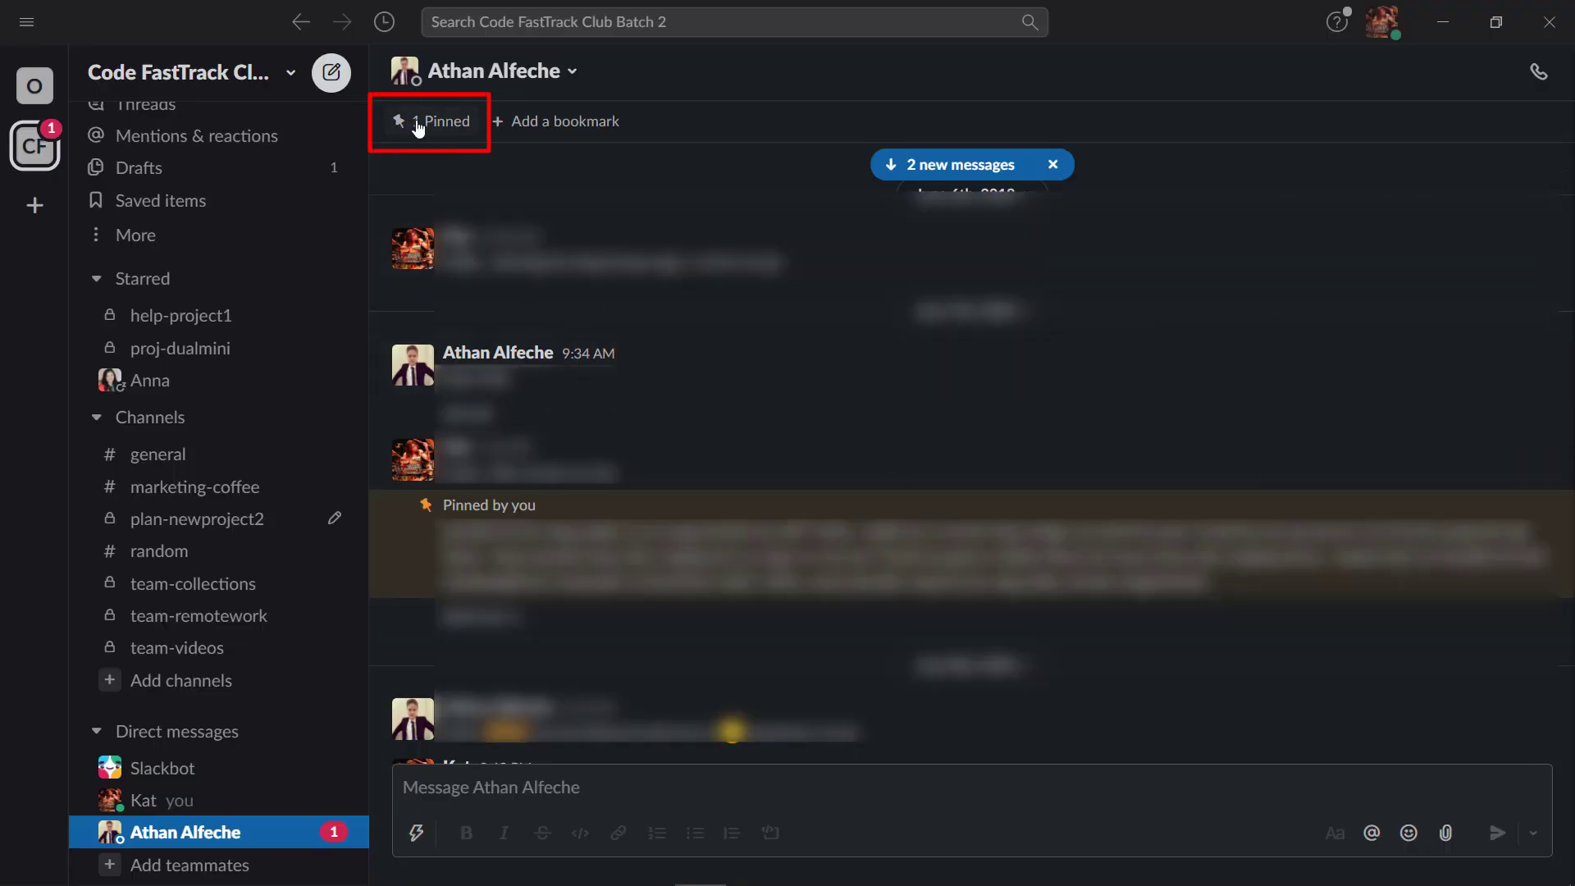
# Show the 1 pinned message in the teammate's direct conversation
pyautogui.click(420, 125)
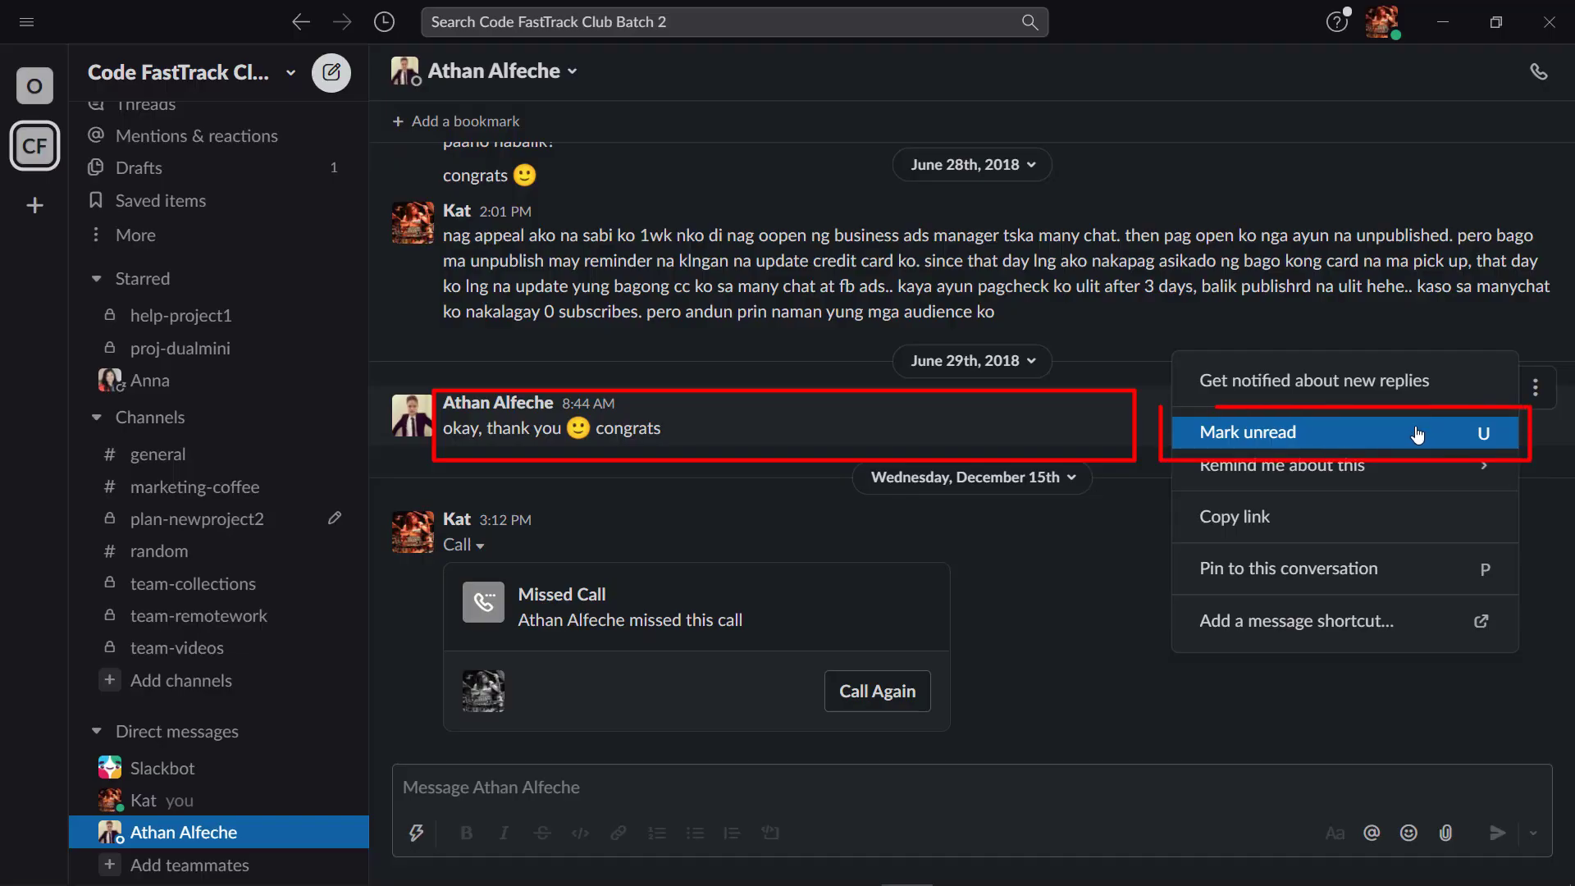
# Get reminded about the 'okay, thank you congrats' message in 1 hour
pyautogui.moveTo(1491, 473)
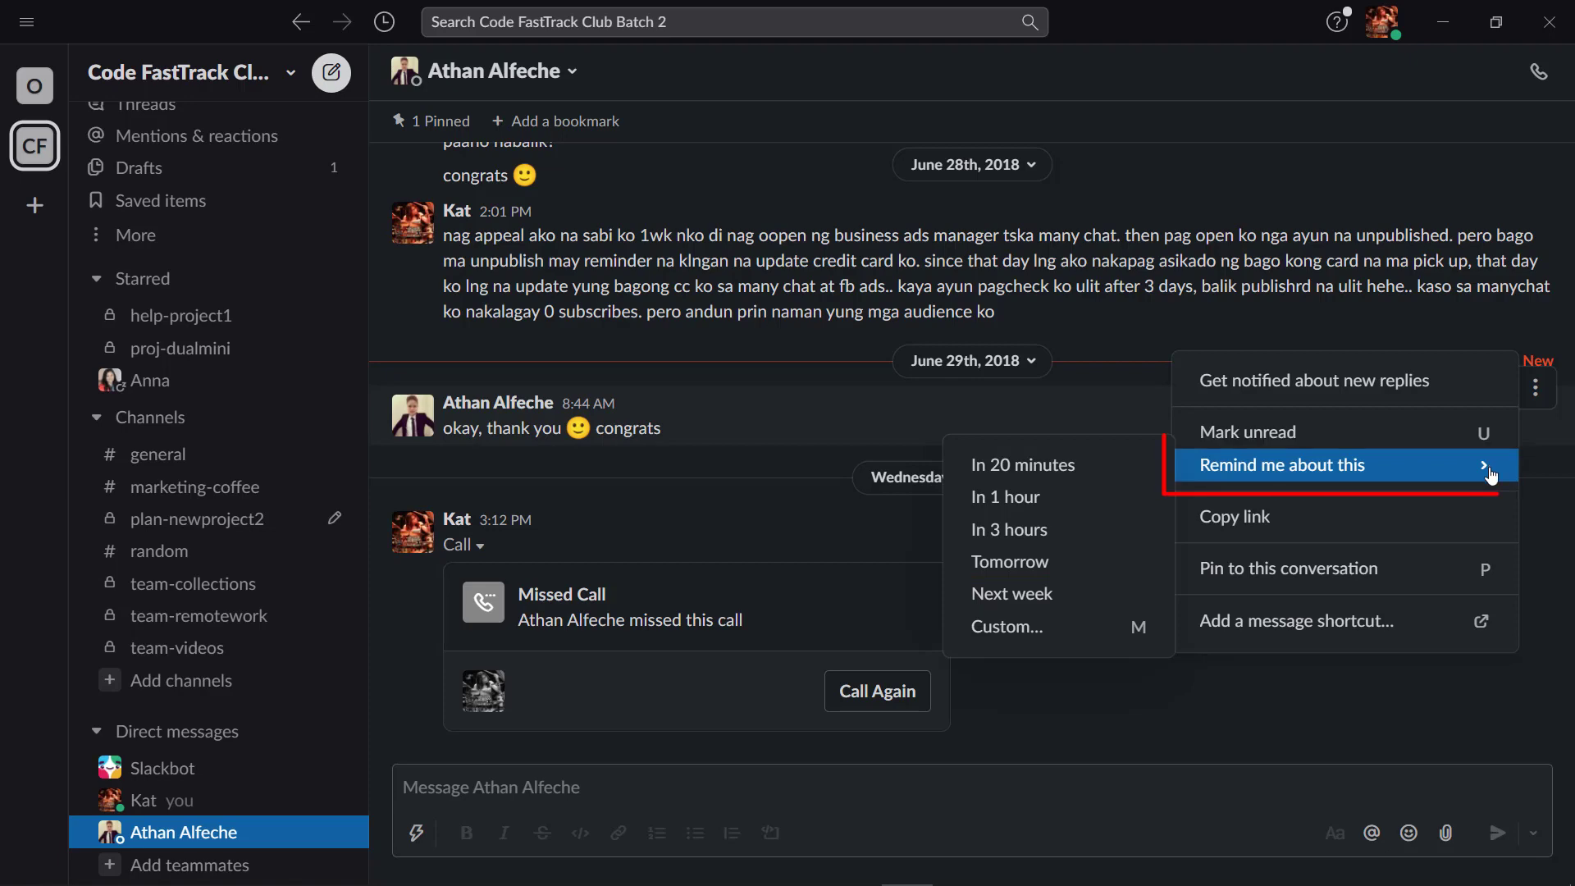
pyautogui.click(1021, 497)
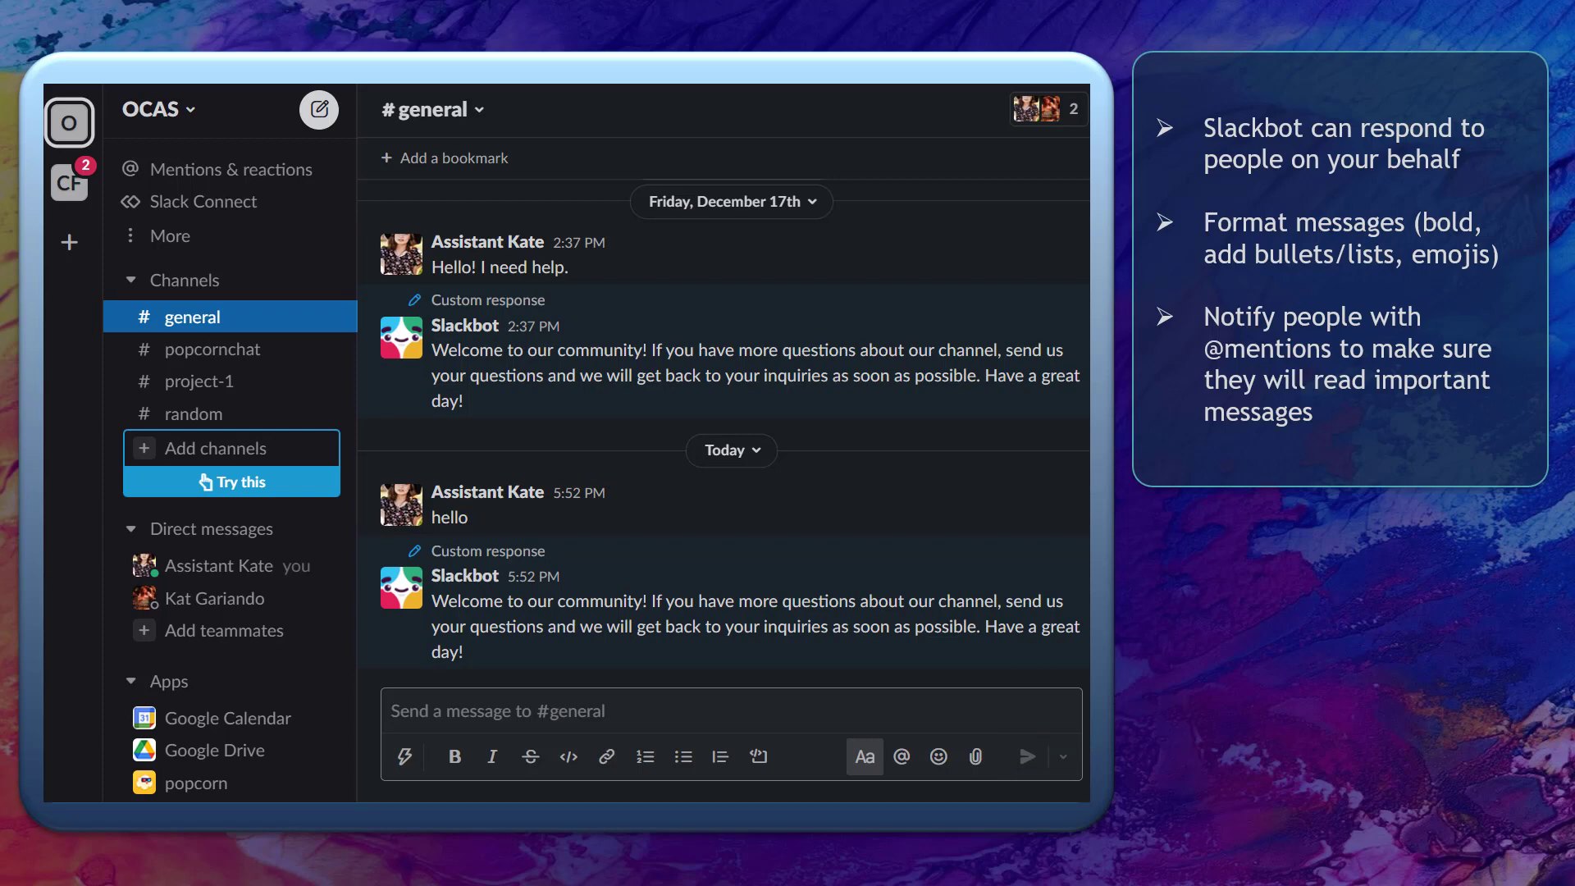
# Send 'help', then start the announcement with a bold 'Video Project' title and 'Summary'
pyautogui.write('help')
pyautogui.press('Return')
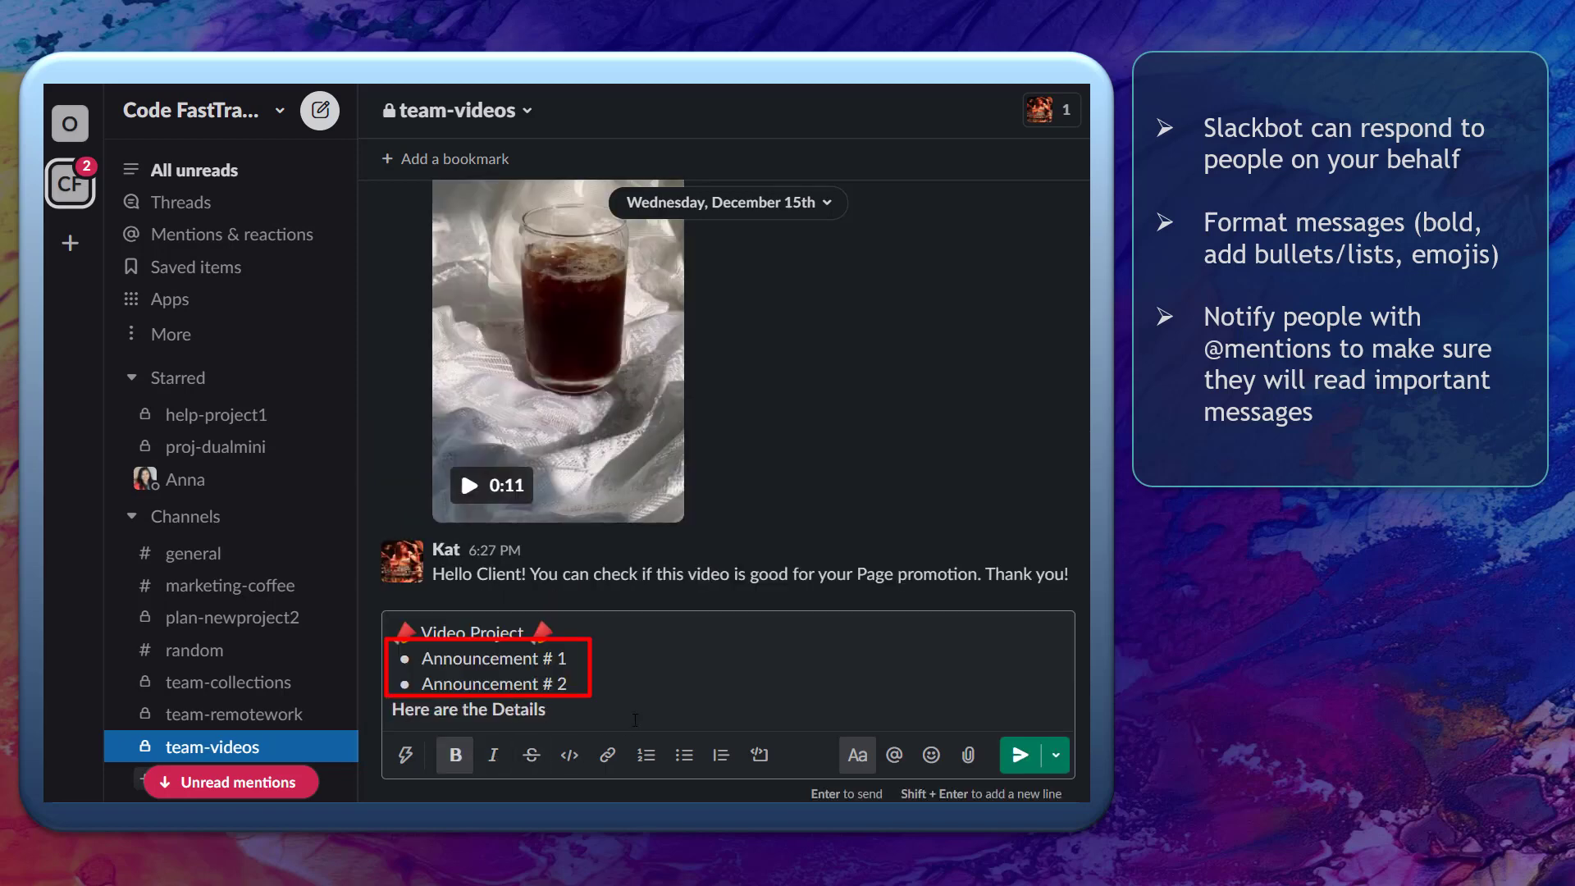
pyautogui.moveTo(525, 632); pyautogui.dragTo(419, 632)
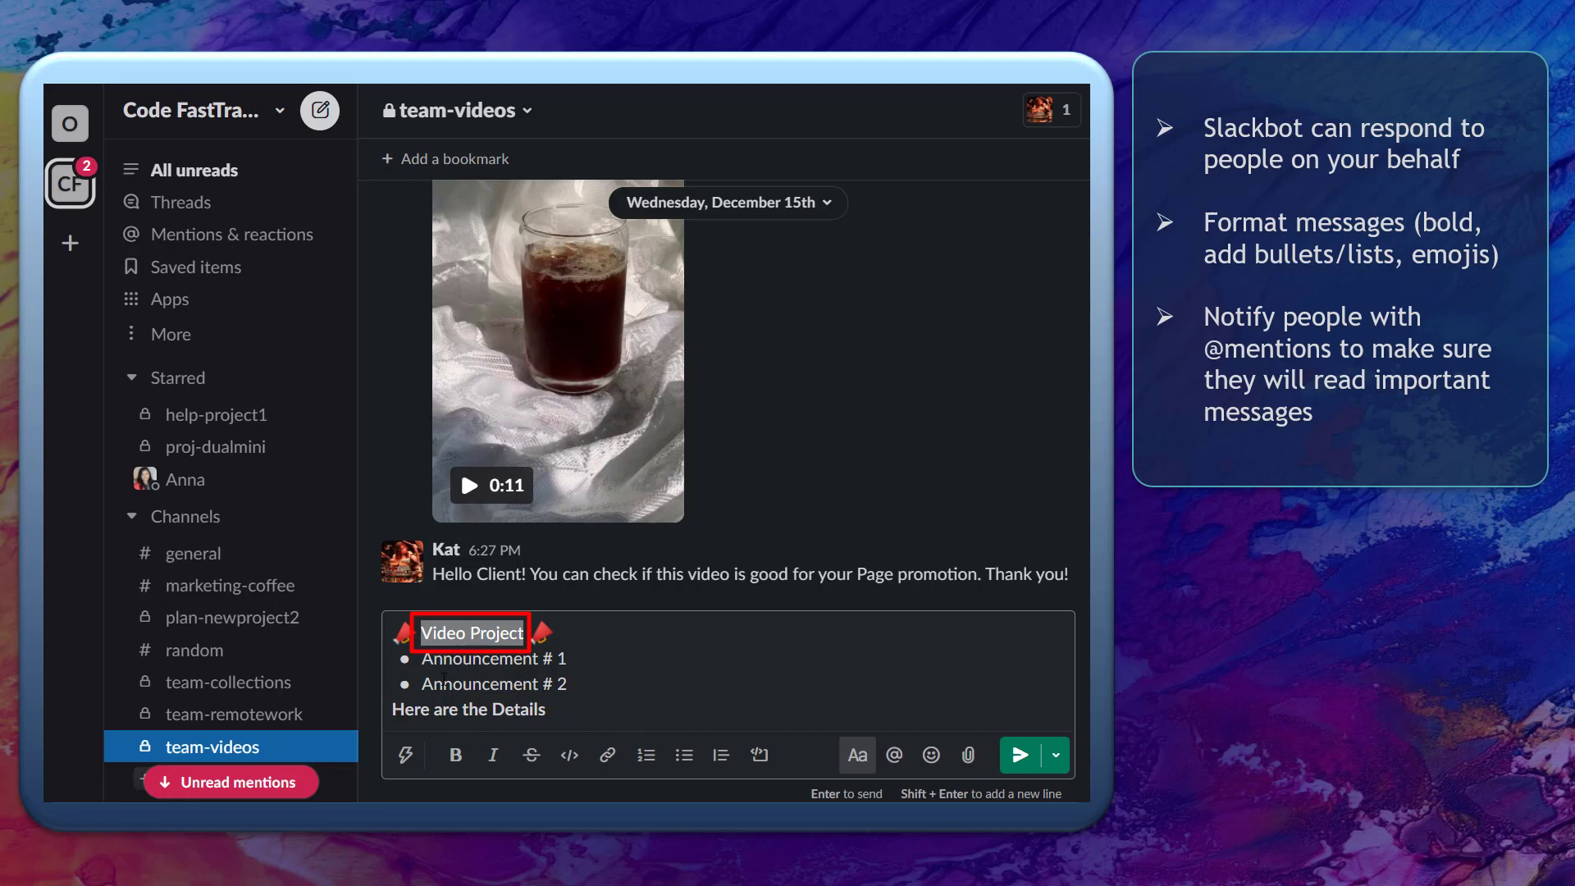
pyautogui.click(455, 755)
pyautogui.write('Details for the project')
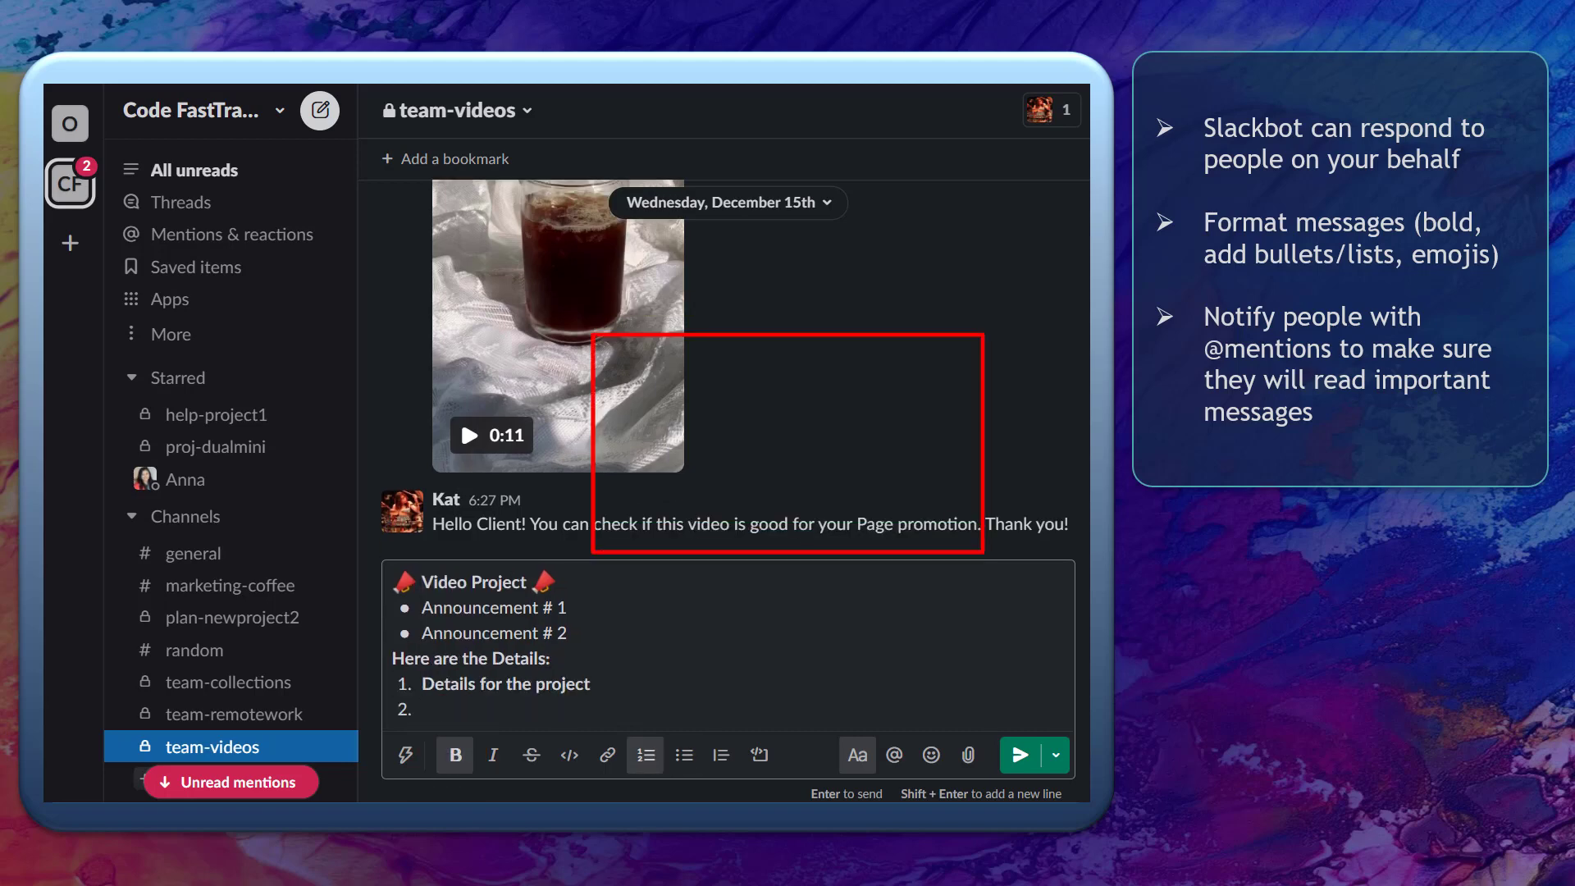
pyautogui.write('Summary')
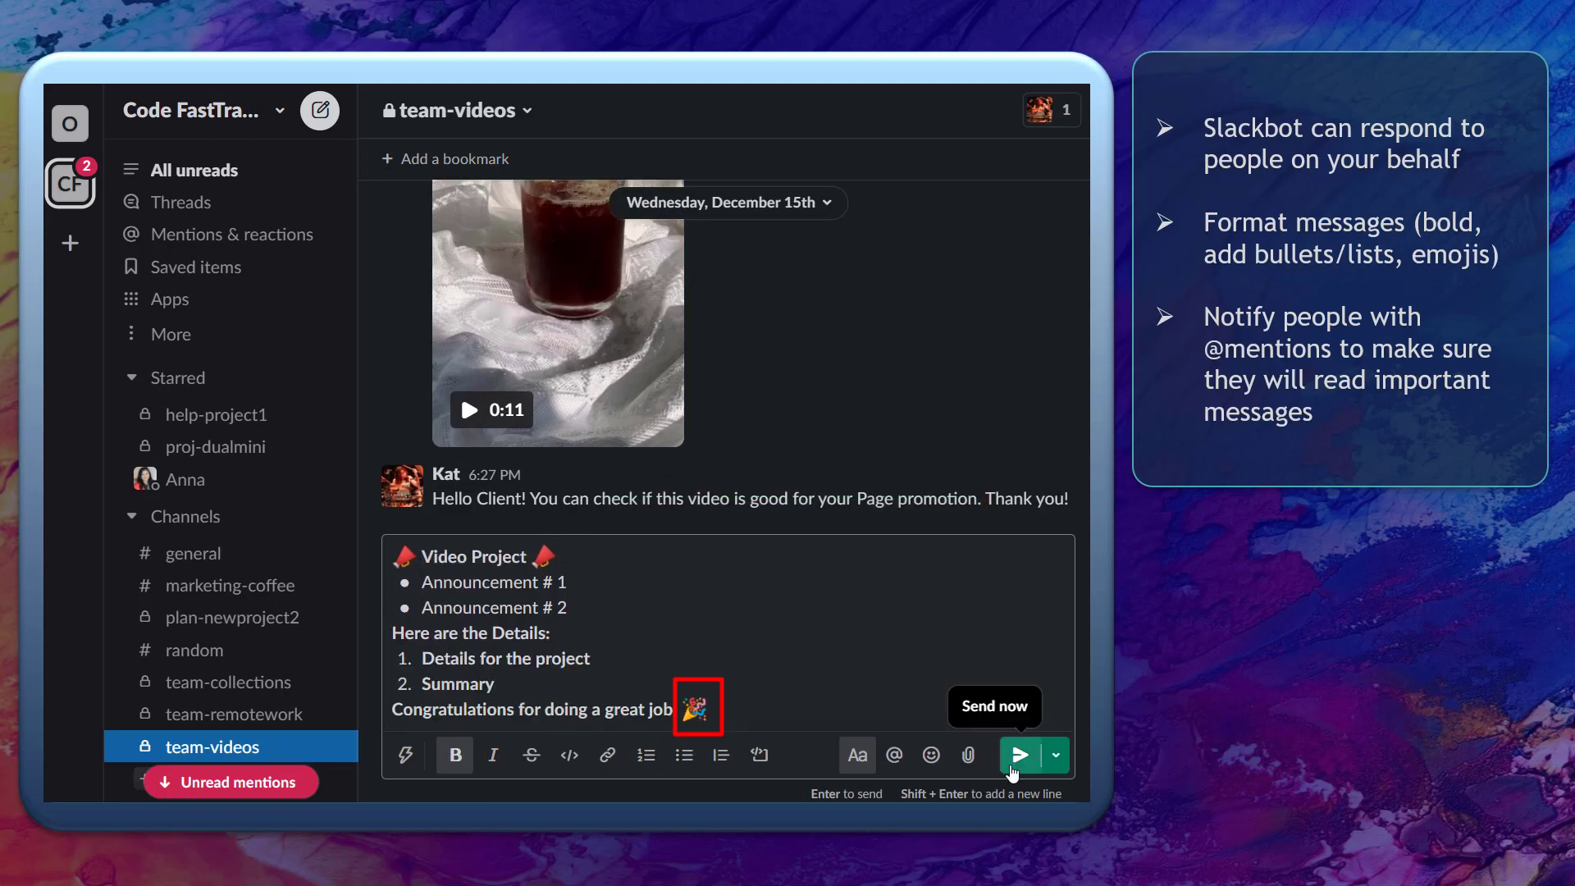